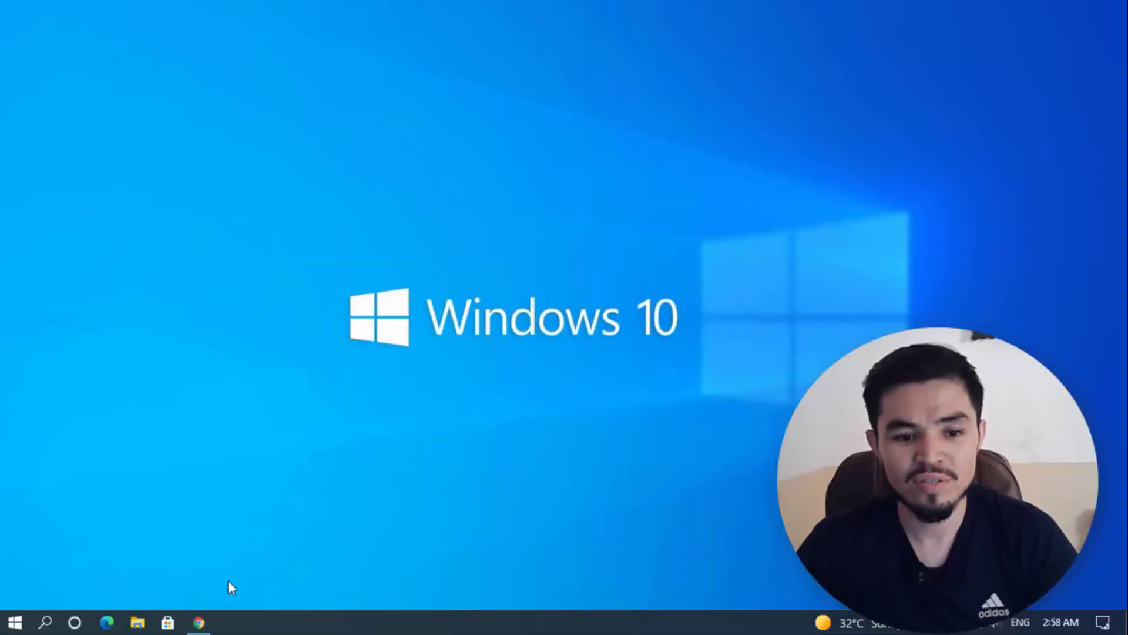
# - Bring back the browser and scroll through the YouTube channel page
pyautogui.click(198, 621)
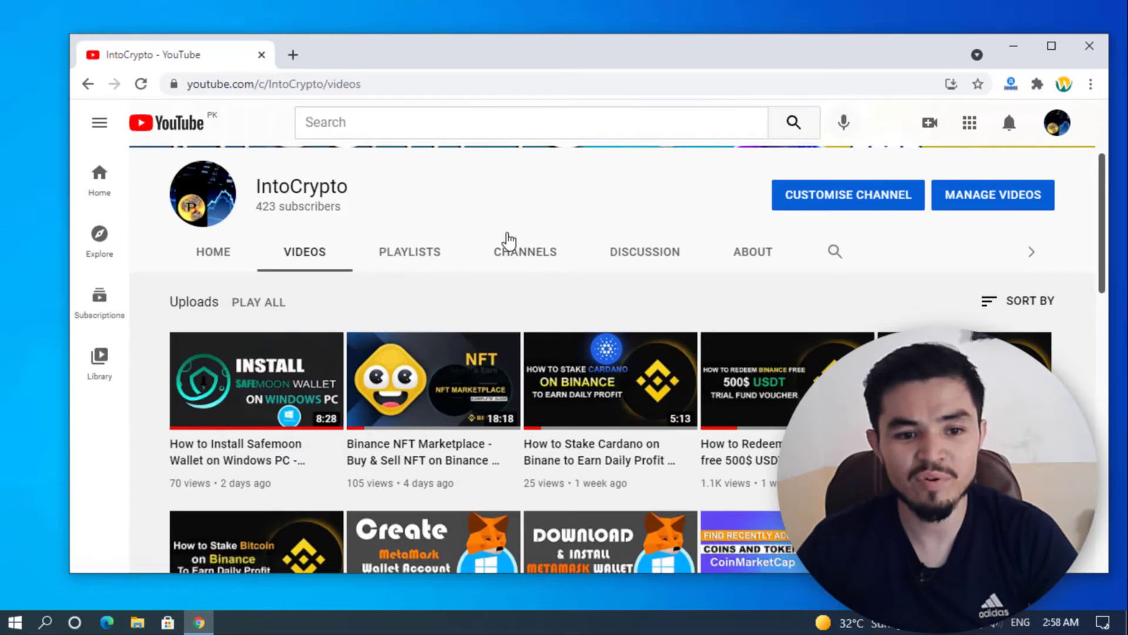
pyautogui.scroll(-1, 504, 243)
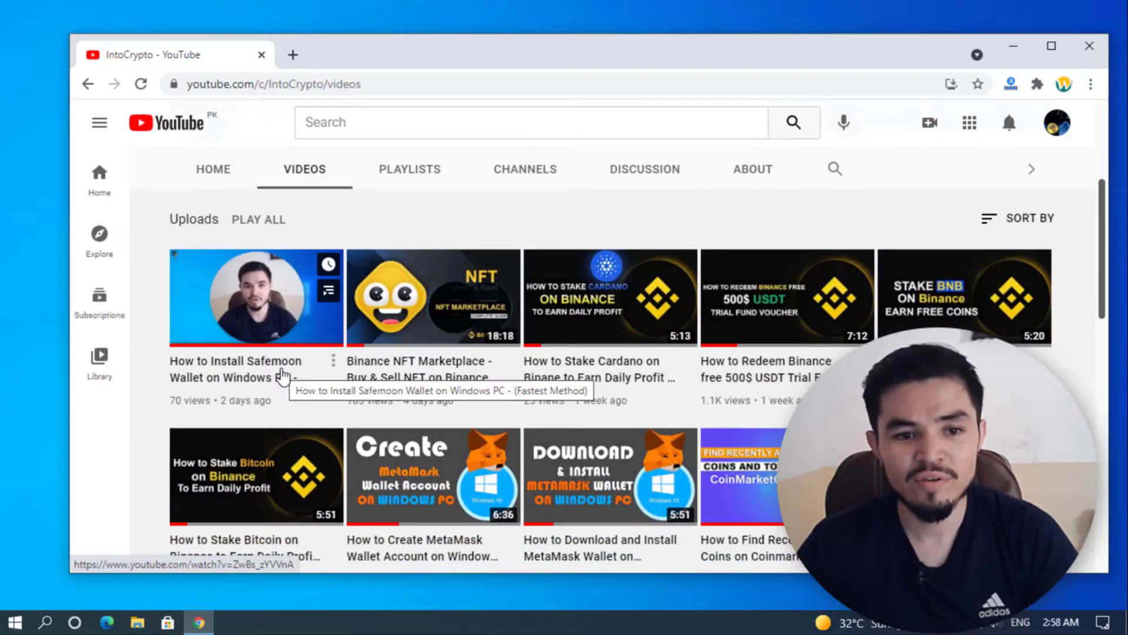
pyautogui.scroll(1, 283, 376)
pyautogui.scroll(-1, 390, 216)
pyautogui.scroll(3, 263, 367)
pyautogui.scroll(-3, 257, 336)
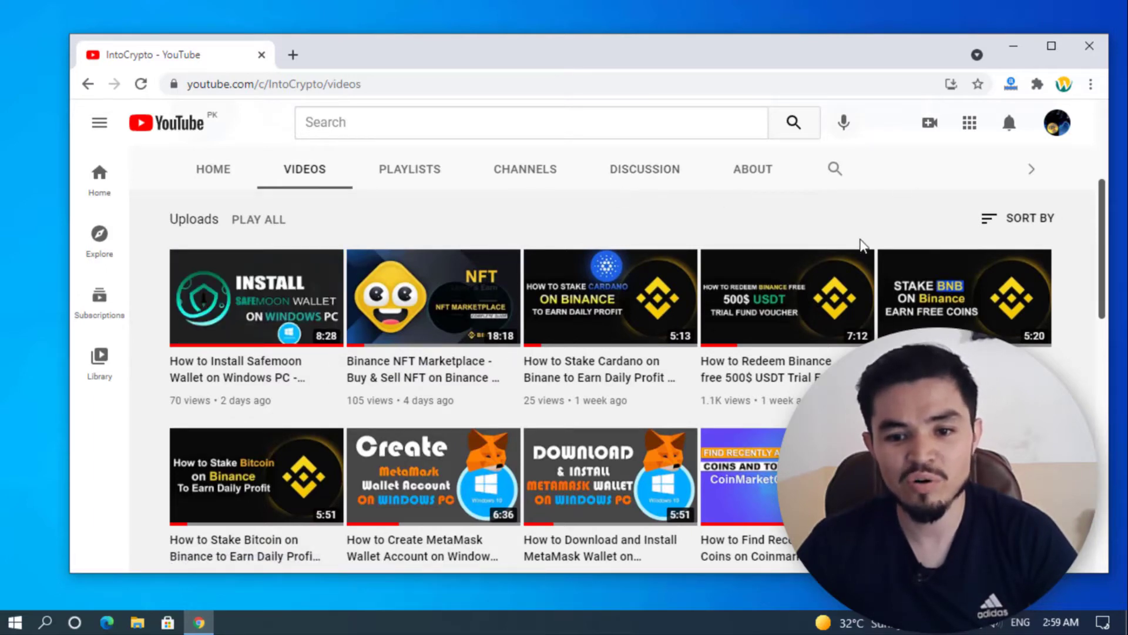
pyautogui.scroll(-15, 863, 255)
pyautogui.scroll(-4, 827, 334)
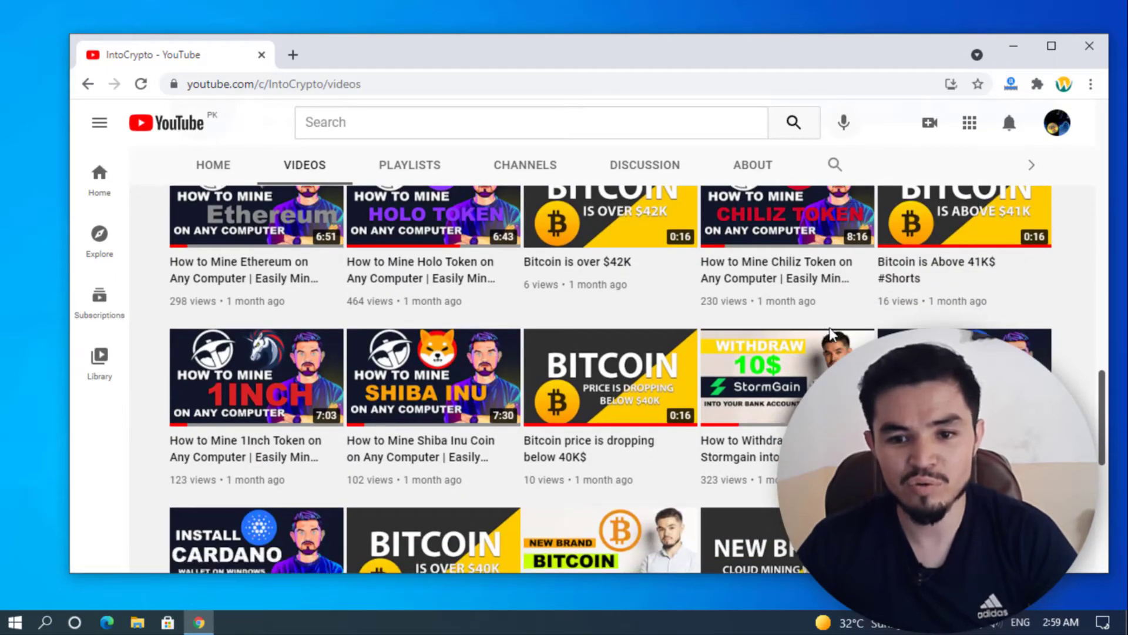
pyautogui.scroll(-4, 830, 334)
pyautogui.scroll(-3, 834, 336)
pyautogui.scroll(5, 835, 336)
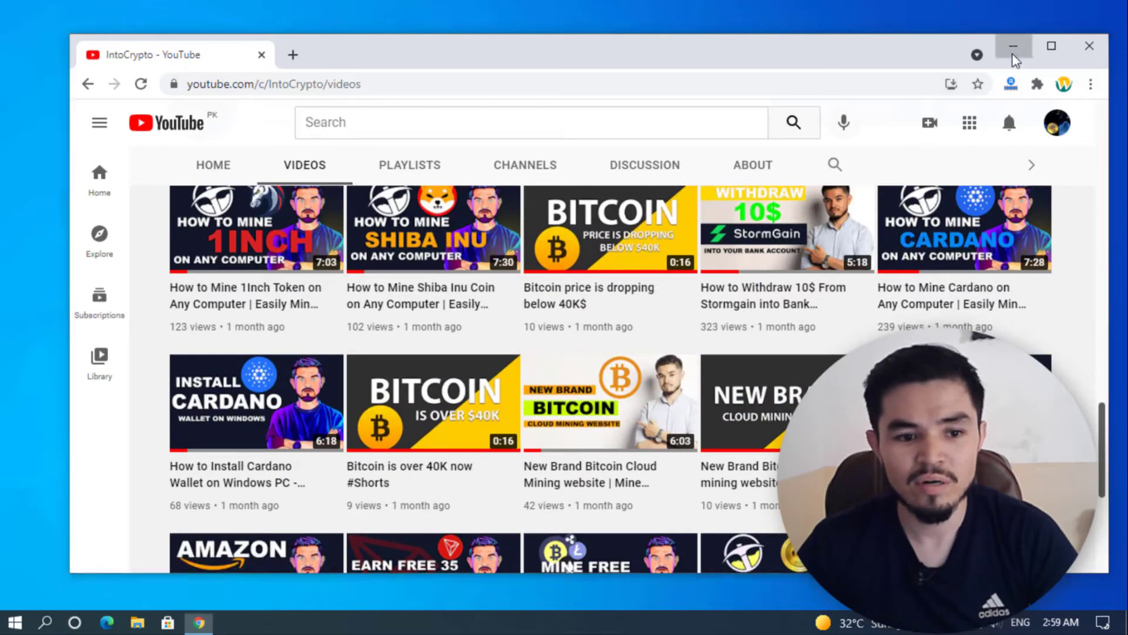
# - Minimize the browser and launch NoxPlayer from the Start menu's Recently added list
pyautogui.click(1012, 54)
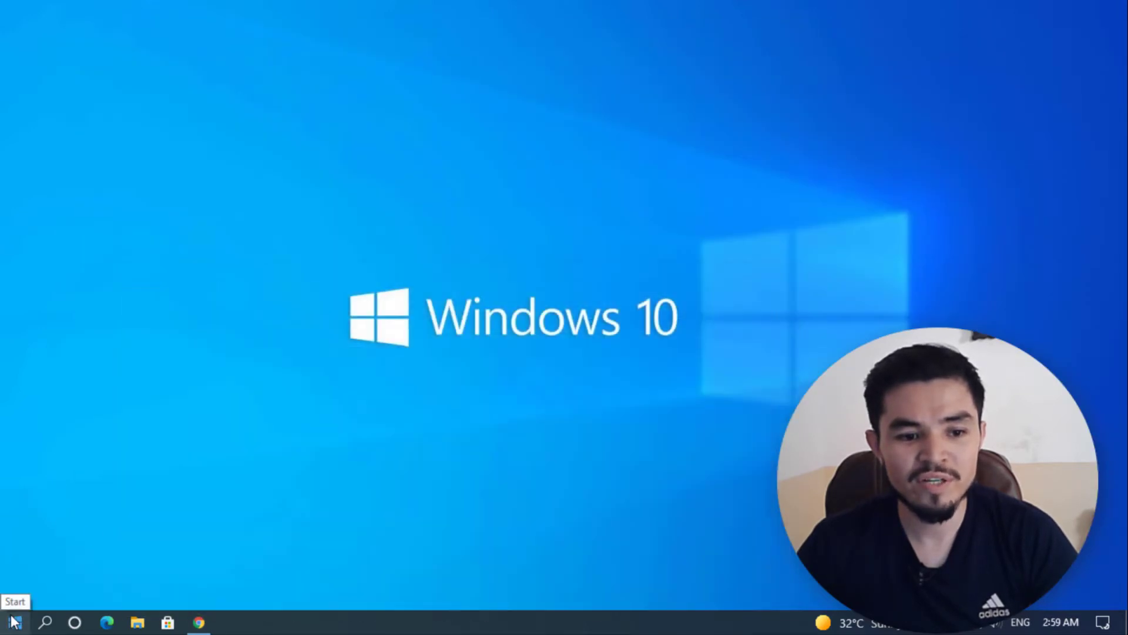
pyautogui.click(15, 621)
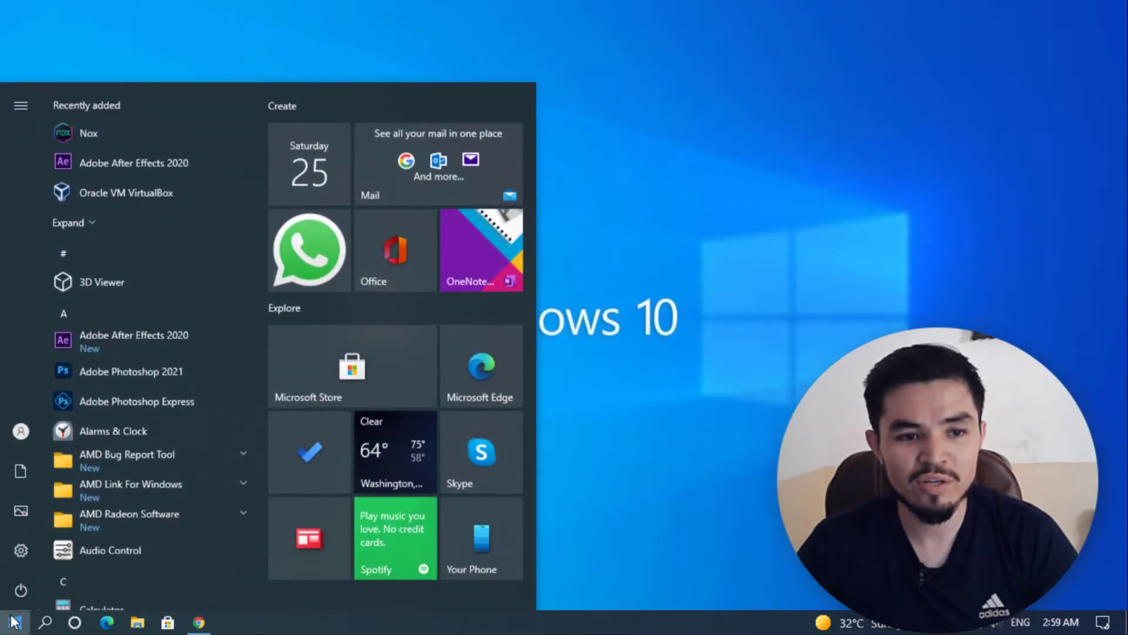
pyautogui.click(117, 141)
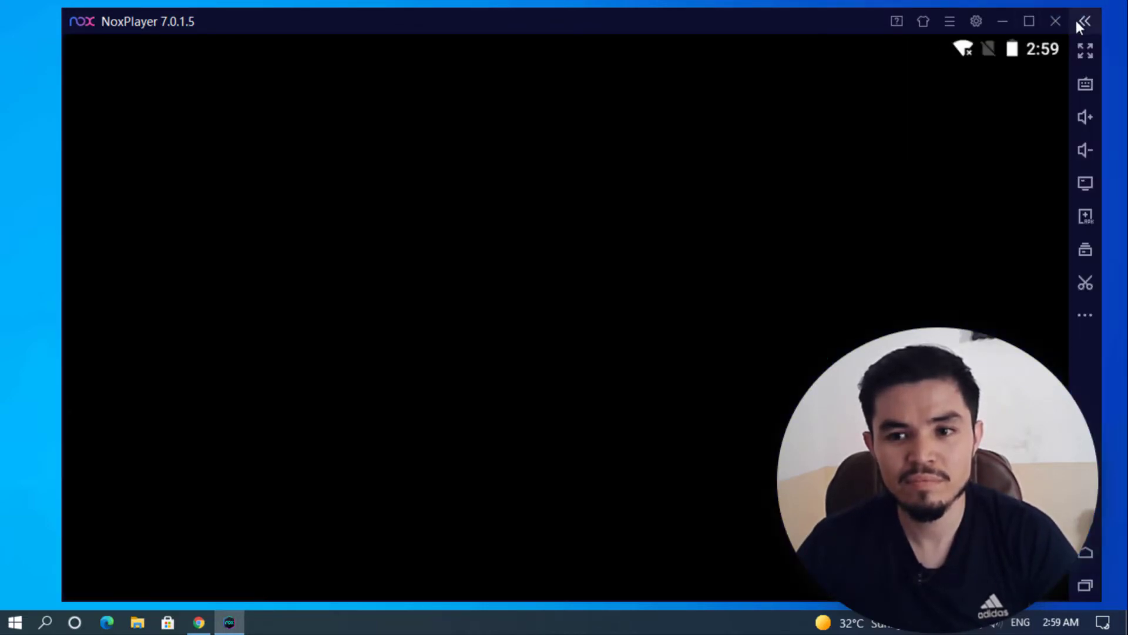
# - Enlarge the NoxPlayer window, launch SafeMoon, and tick the Terms & Conditions checkbox
pyautogui.click(1084, 21)
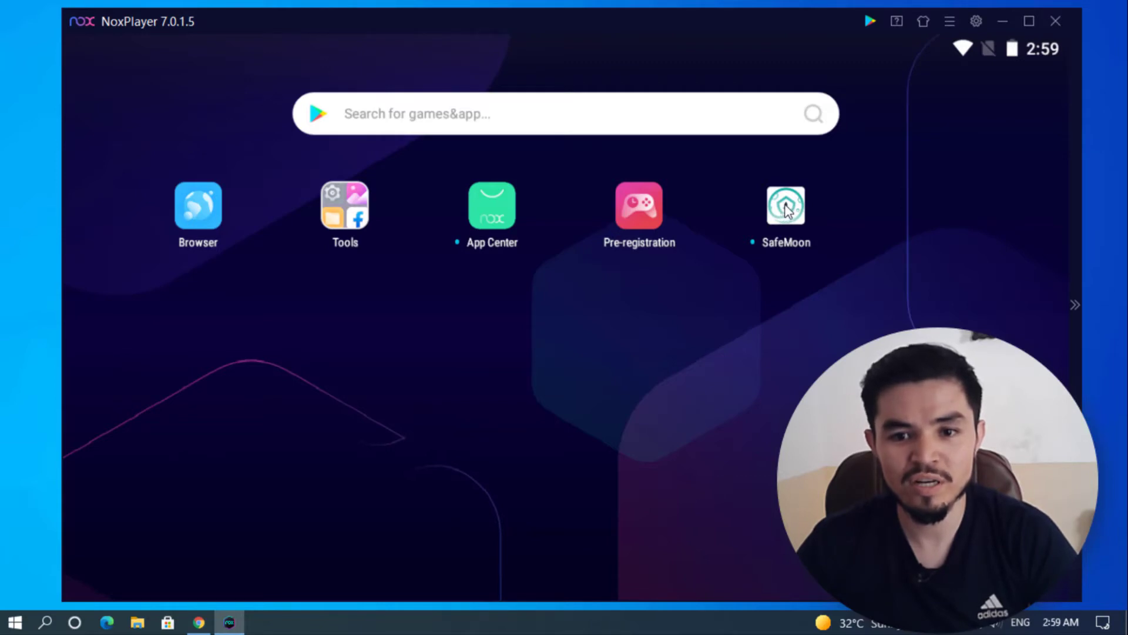
pyautogui.click(786, 208)
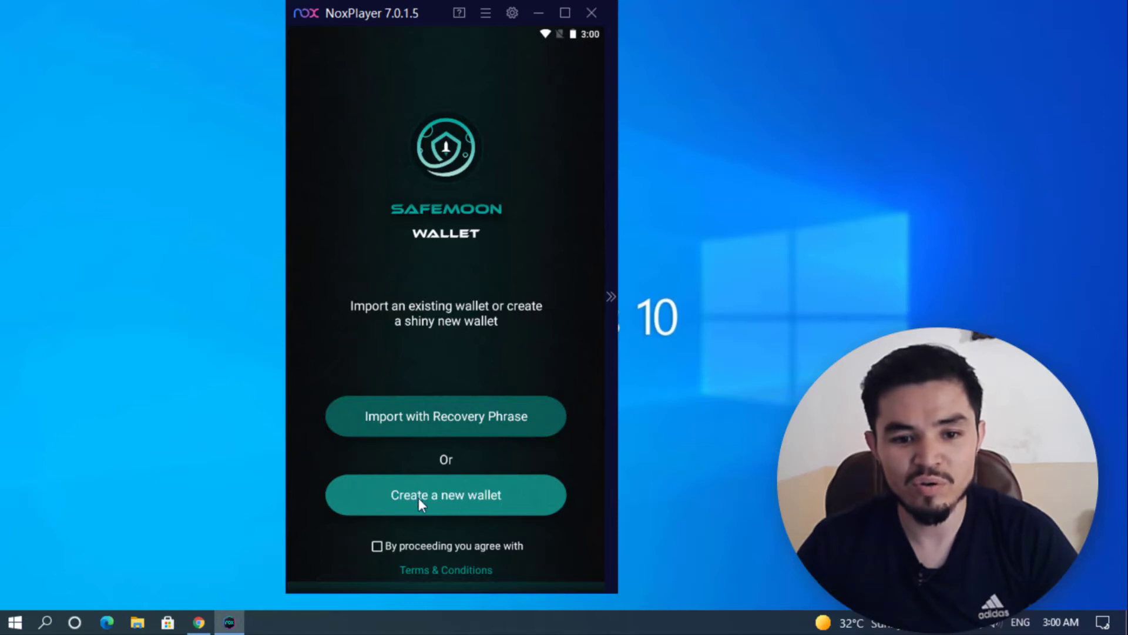
pyautogui.click(377, 546)
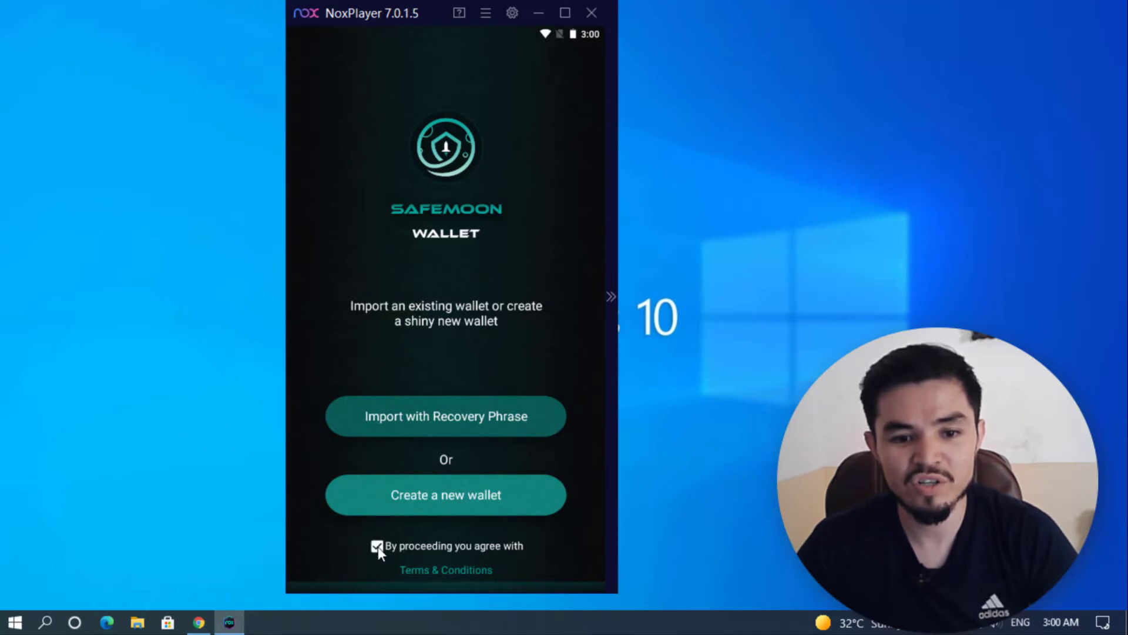
# - Start creating a new wallet and open a blank Notepad note via Win+R
pyautogui.click(442, 496)
pyautogui.moveTo(435, 12); pyautogui.dragTo(512, 12)
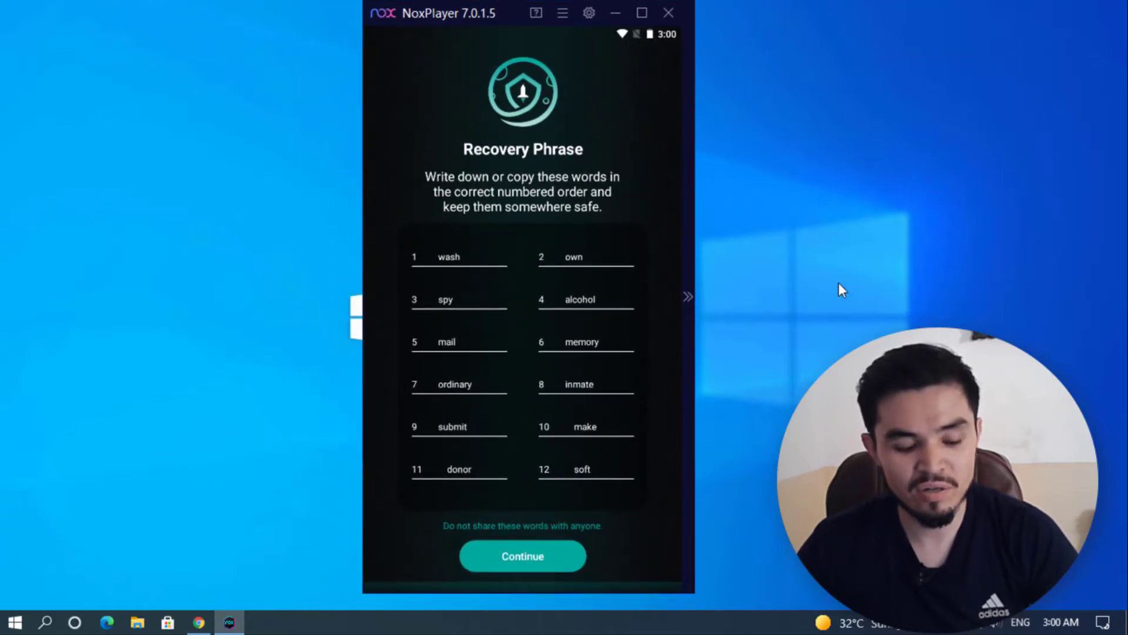
pyautogui.press('super+r')
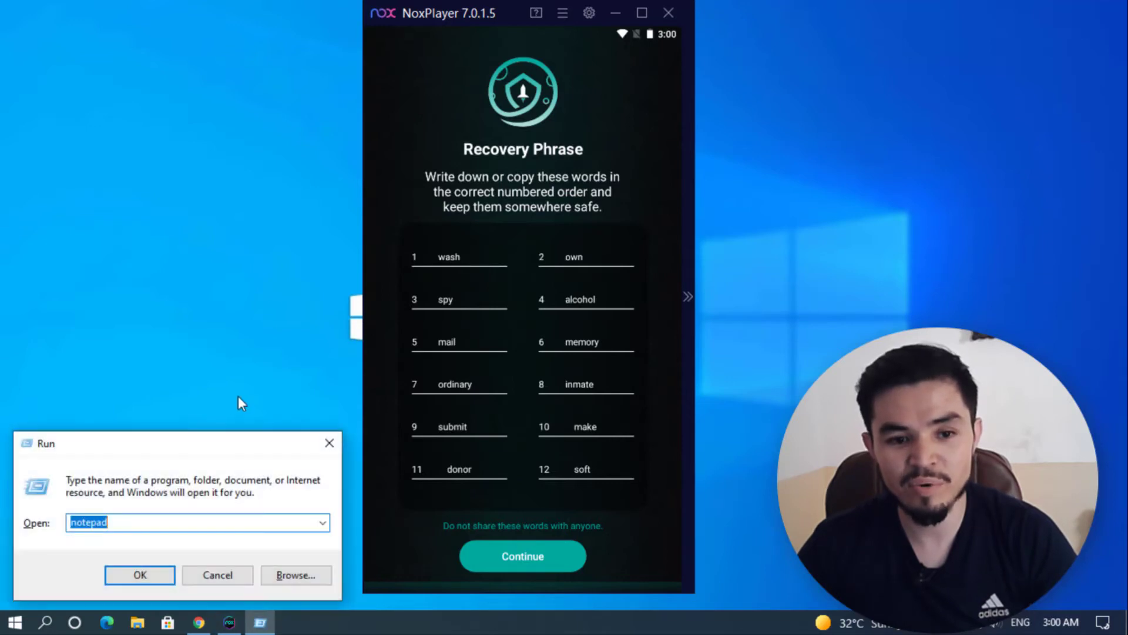
pyautogui.press('Return')
# - Type the wallet's 12-word recovery phrase into Notepad as one line
pyautogui.moveTo(474, 376)
pyautogui.mouseDown()
pyautogui.moveTo(495, 524)
pyautogui.moveTo(516, 524)
pyautogui.mouseUp()
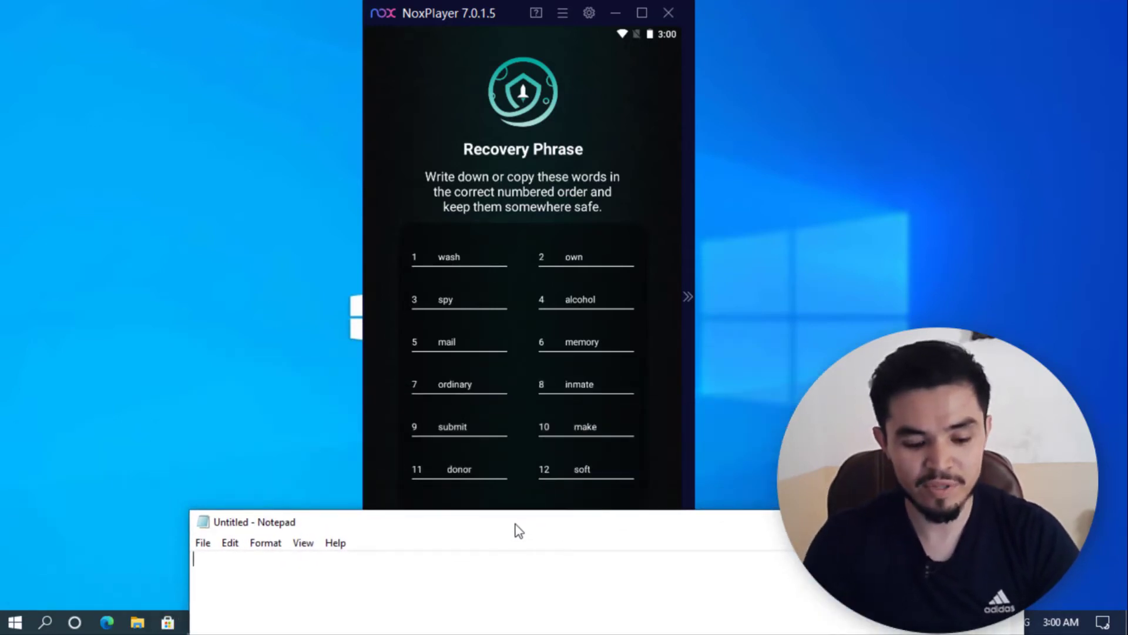
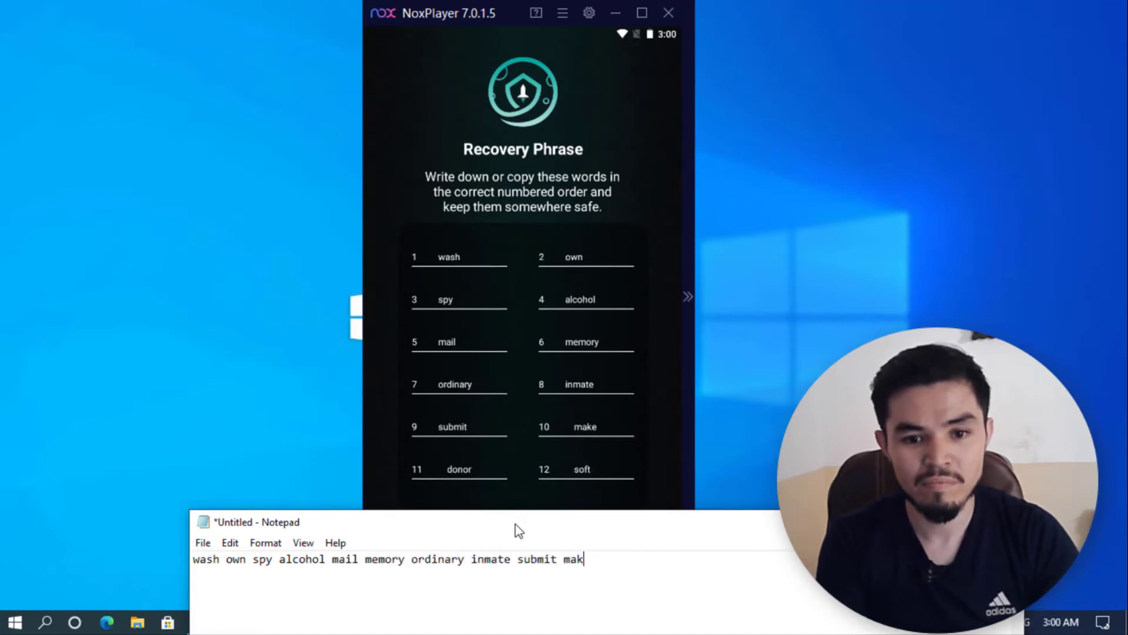
pyautogui.moveTo(580, 523)
pyautogui.mouseDown()
pyautogui.moveTo(563, 437)
pyautogui.moveTo(523, 431)
pyautogui.moveTo(512, 399)
pyautogui.mouseUp()
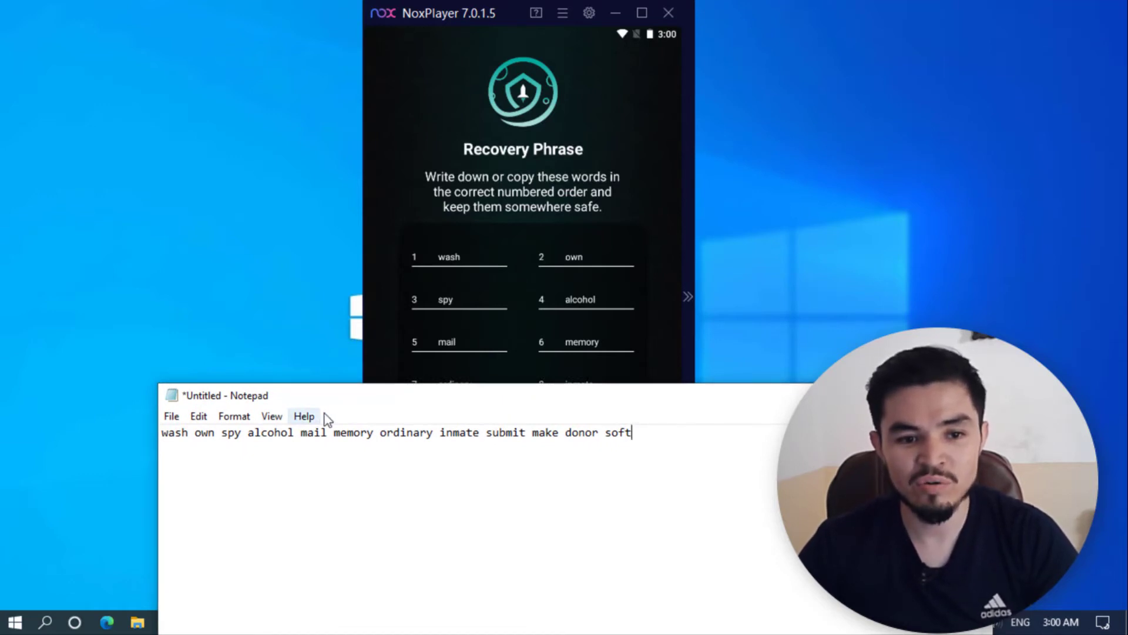
pyautogui.click(657, 237)
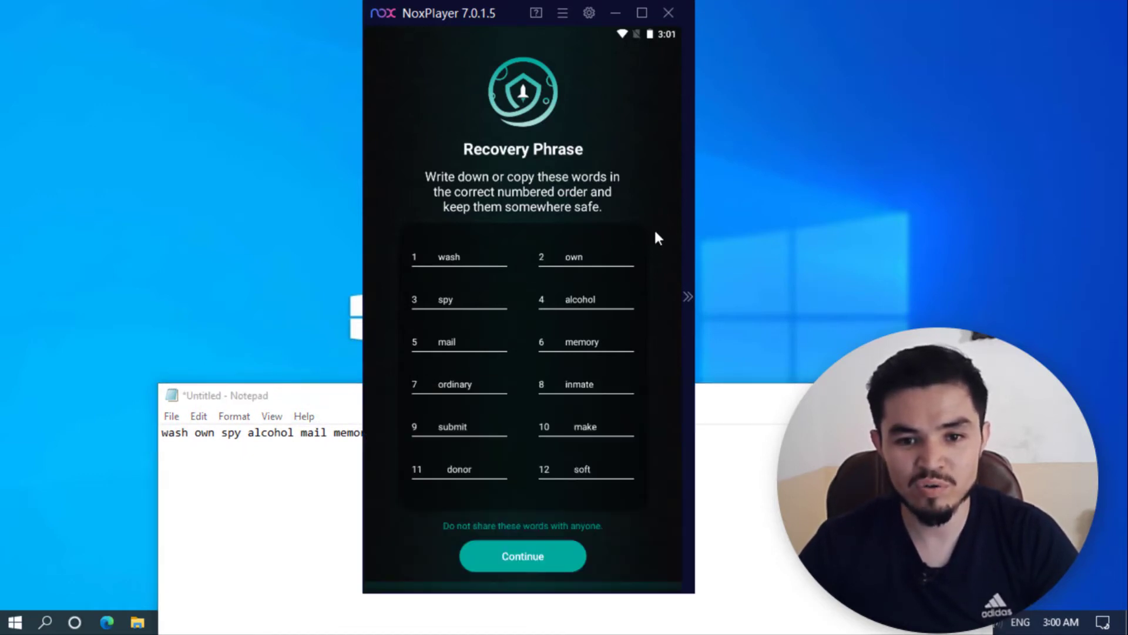
# - Go on to phrase confirmation and place recovery words 1–6 in their blanks
pyautogui.click(526, 555)
pyautogui.click(727, 404)
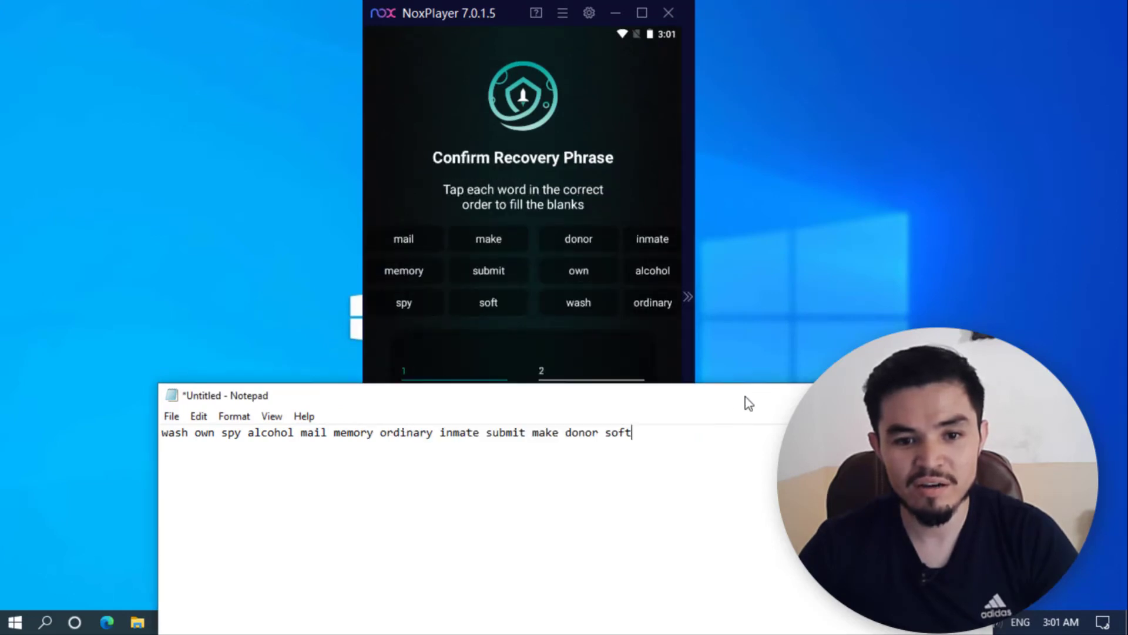
pyautogui.moveTo(693, 405); pyautogui.dragTo(706, 421)
pyautogui.click(445, 381)
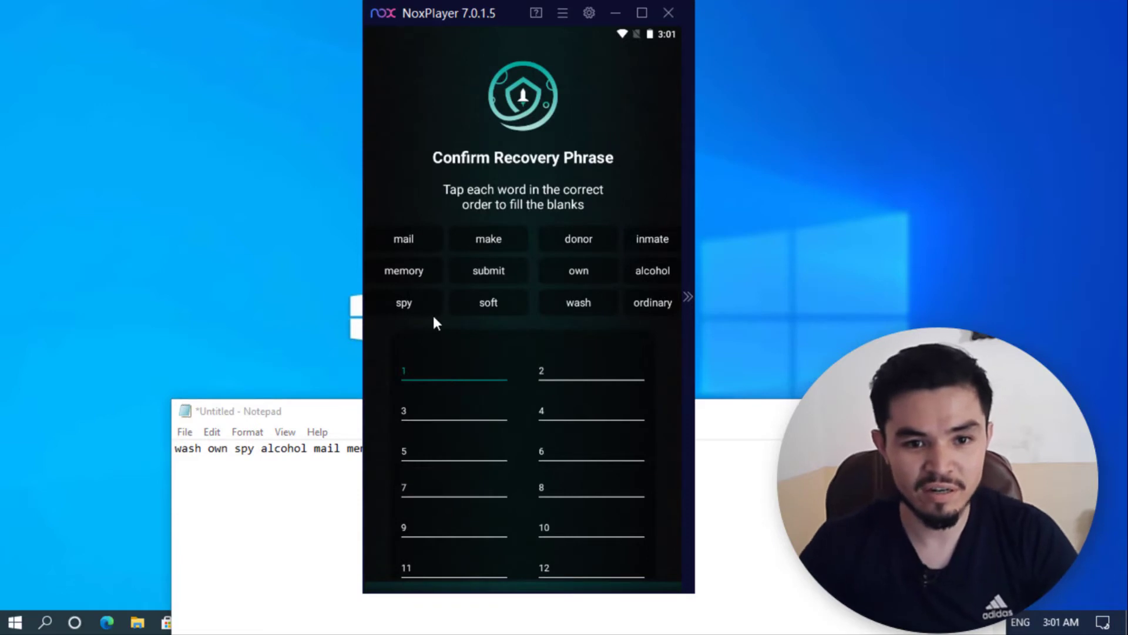
pyautogui.click(586, 302)
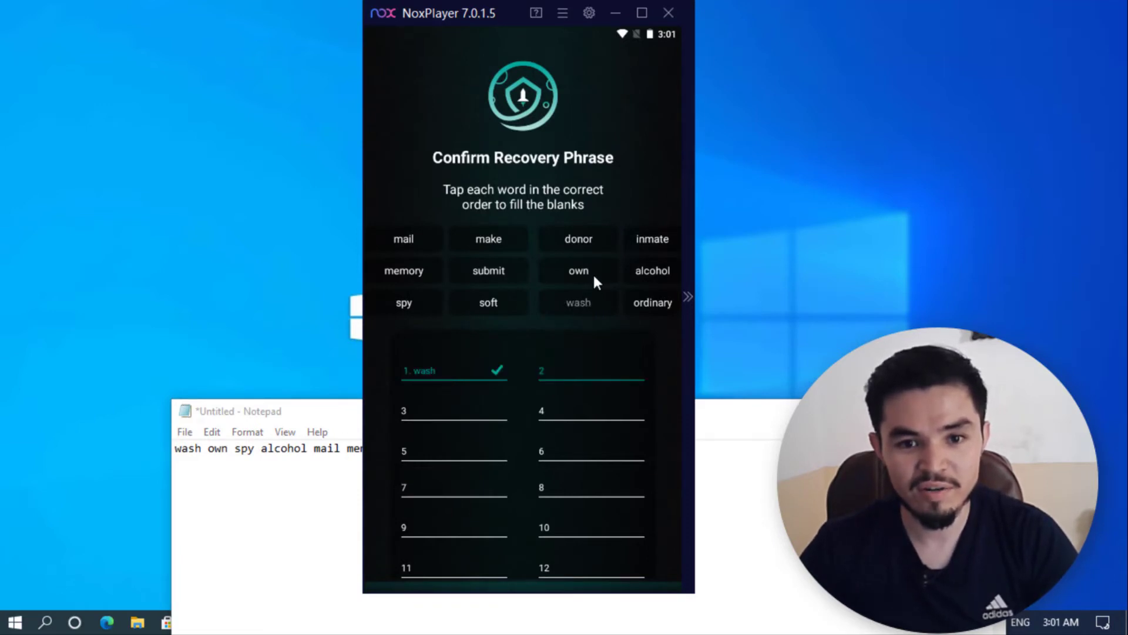
pyautogui.click(591, 280)
pyautogui.click(411, 302)
pyautogui.click(632, 269)
pyautogui.click(429, 248)
pyautogui.click(432, 275)
# - Place recovery words 7–12 in order and confirm the phrase
pyautogui.click(739, 404)
pyautogui.click(653, 302)
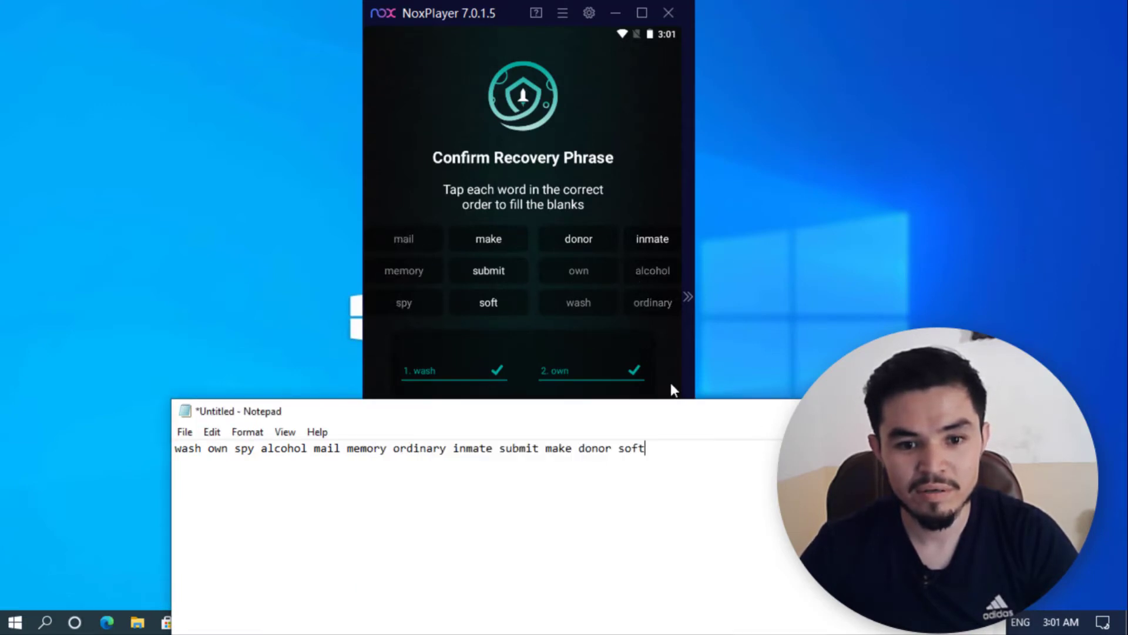
pyautogui.click(652, 239)
pyautogui.click(488, 271)
pyautogui.click(488, 239)
pyautogui.click(578, 238)
pyautogui.click(488, 302)
pyautogui.scroll(-3, 645, 390)
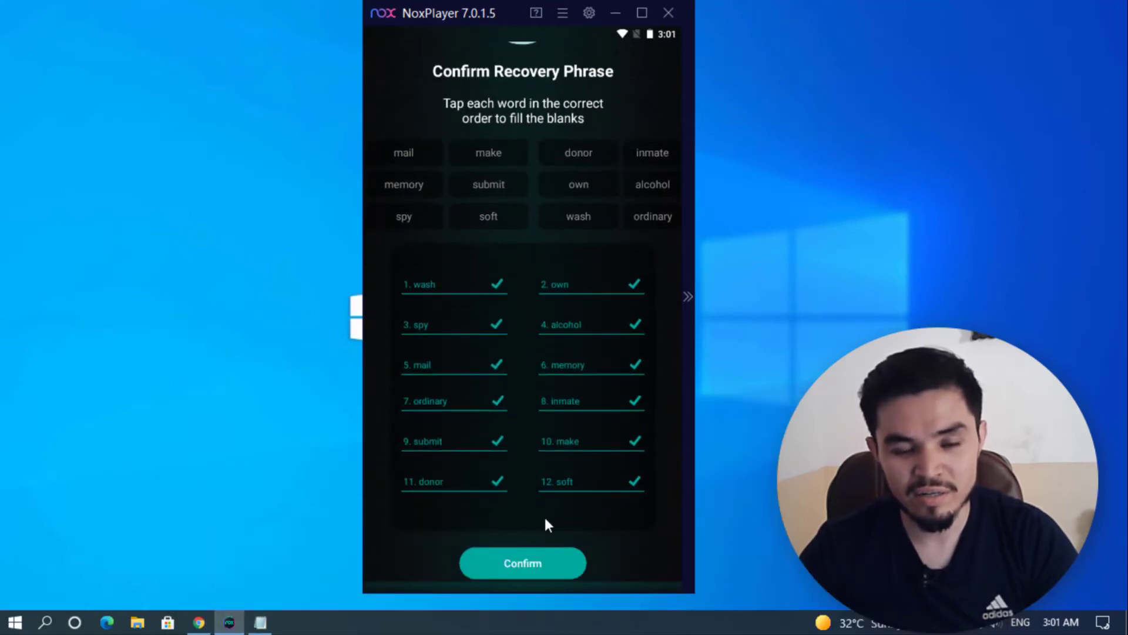
pyautogui.click(535, 565)
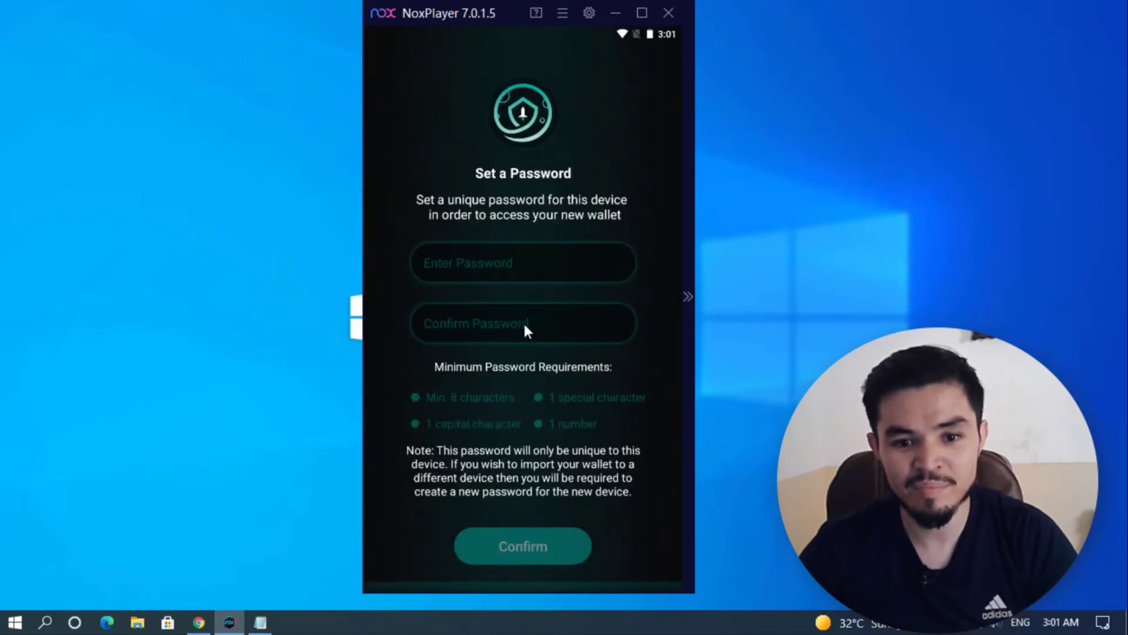
# - Enter the wallet password in Enter Password and Confirm Password, then submit it
pyautogui.click(485, 334)
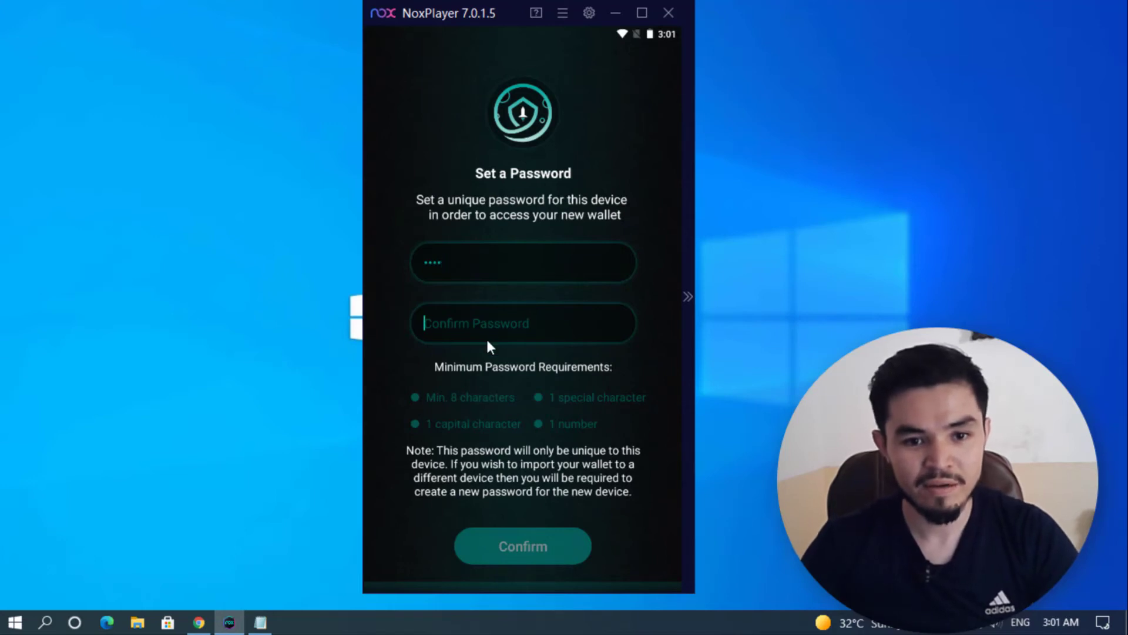
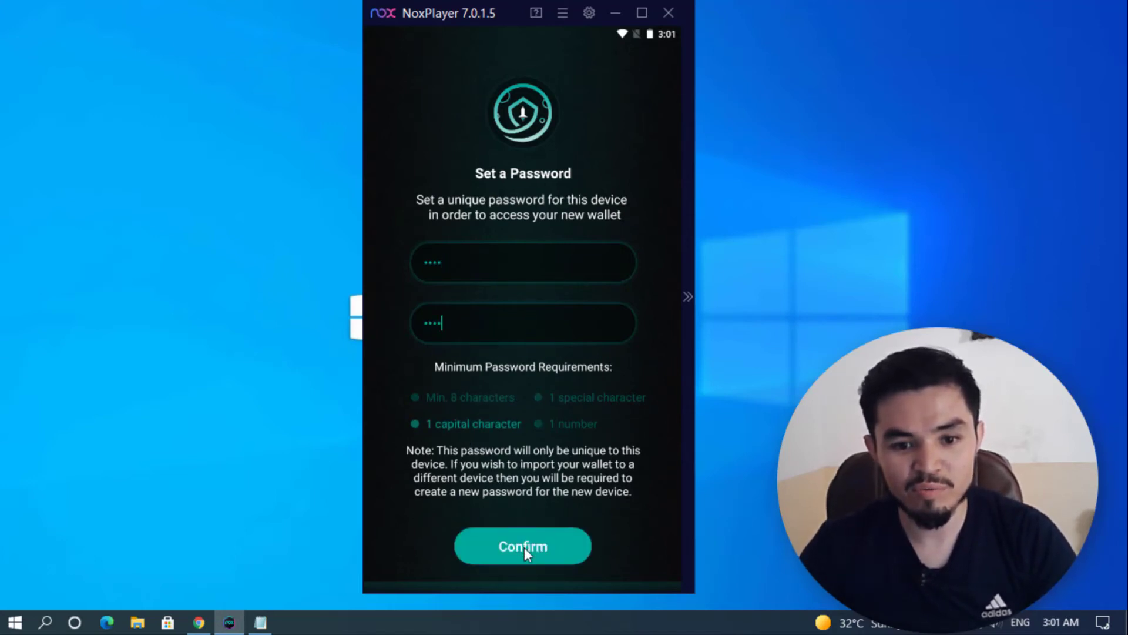
pyautogui.click(549, 545)
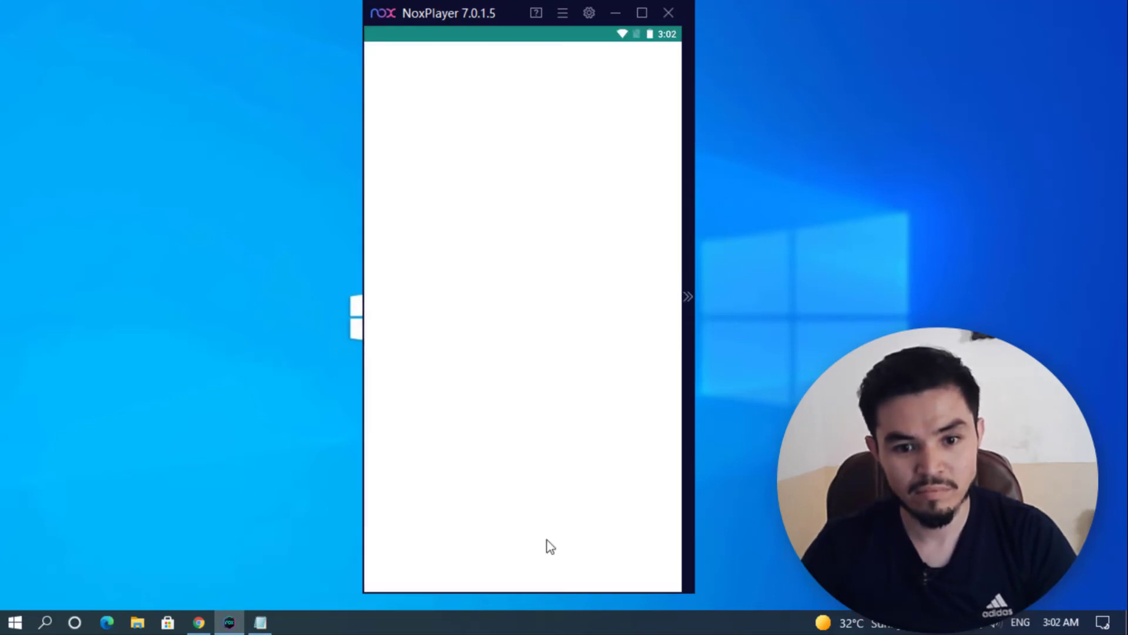
# - Scroll the Tokens dashboard showing 0.00 Smart Chain and SafeMoon balances
pyautogui.scroll(-2, 558, 318)
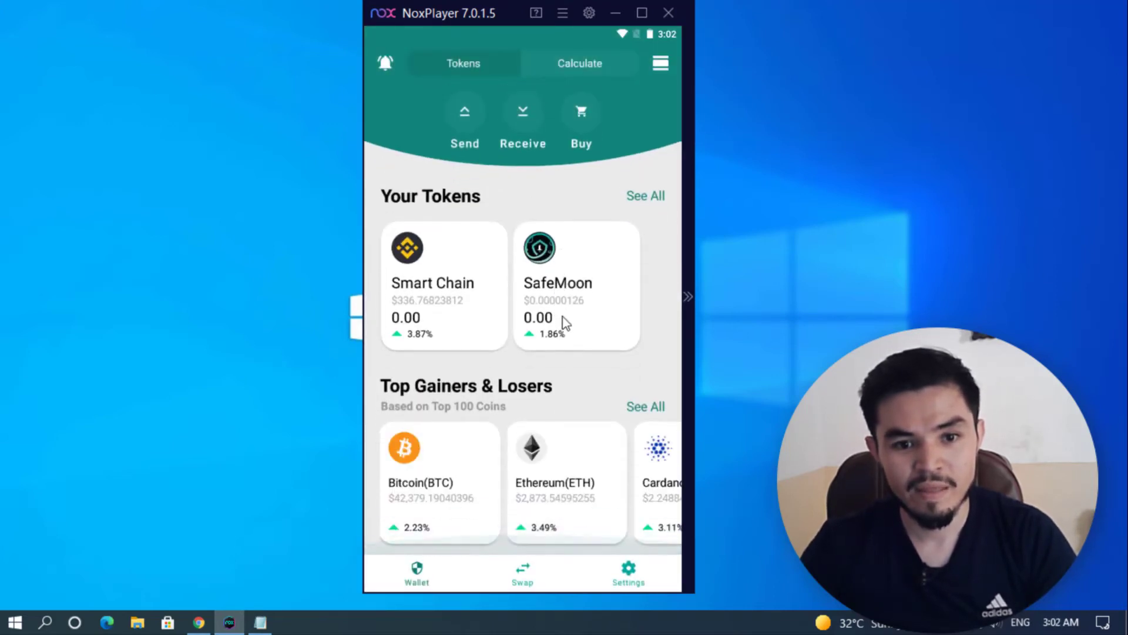
pyautogui.scroll(2, 588, 306)
pyautogui.scroll(-2, 594, 303)
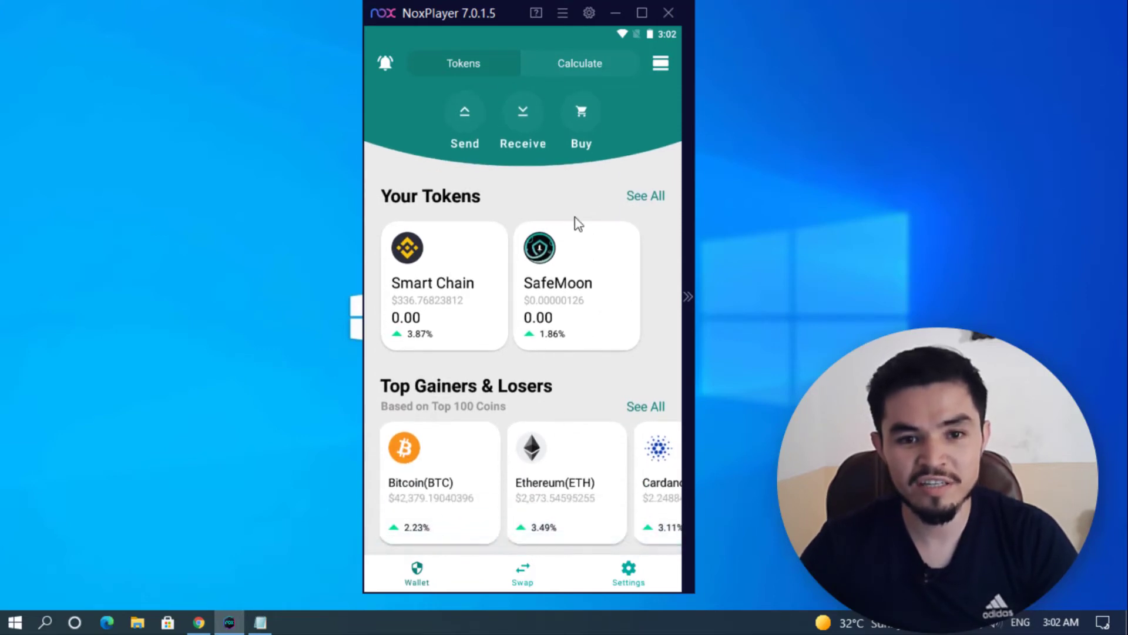
pyautogui.moveTo(516, 9); pyautogui.dragTo(520, 15)
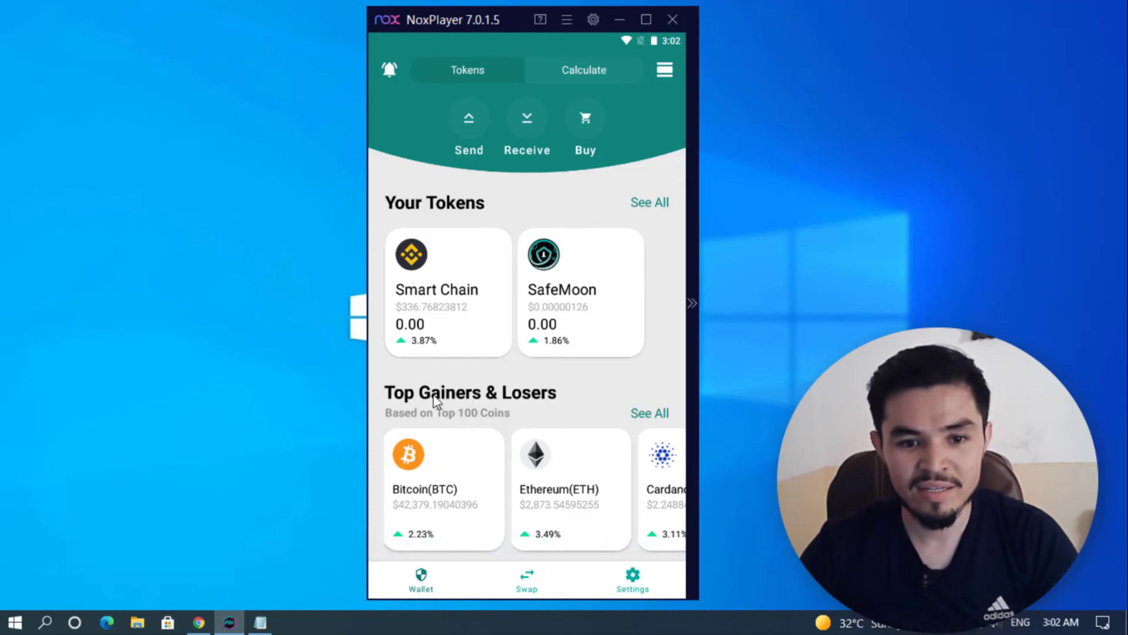
pyautogui.click(646, 415)
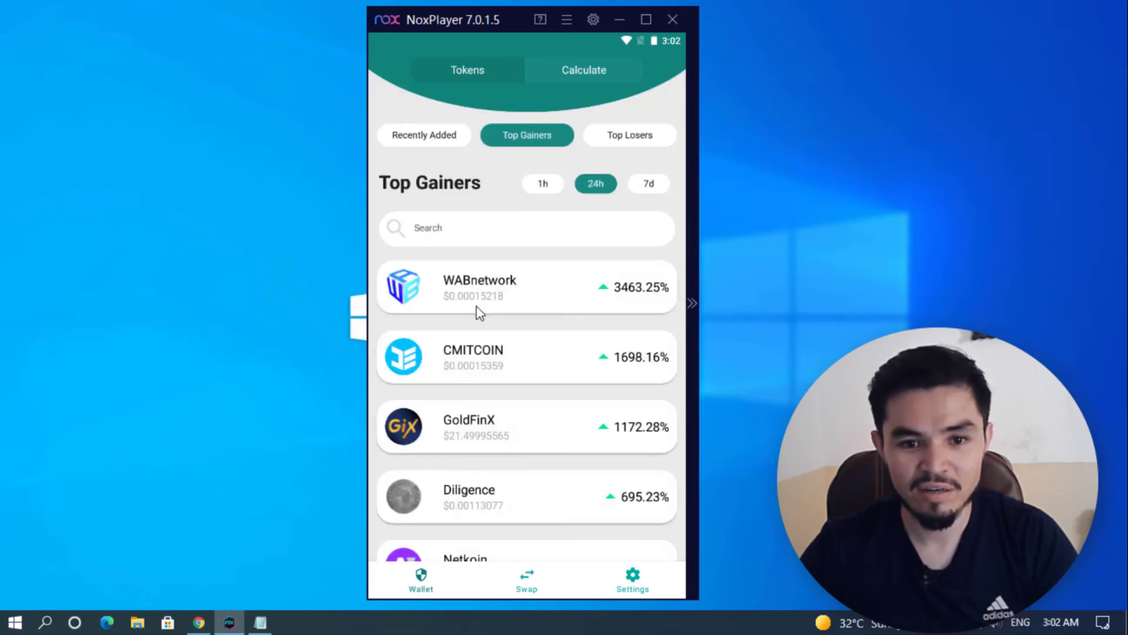
pyautogui.scroll(-10, 512, 334)
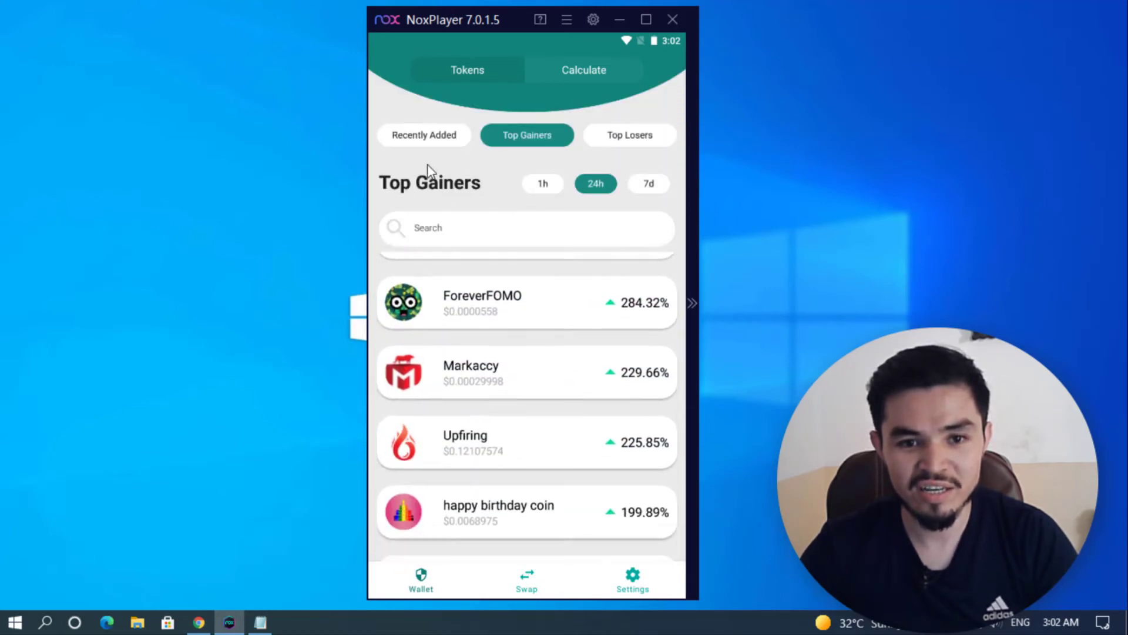
pyautogui.click(433, 147)
pyautogui.scroll(-10, 519, 318)
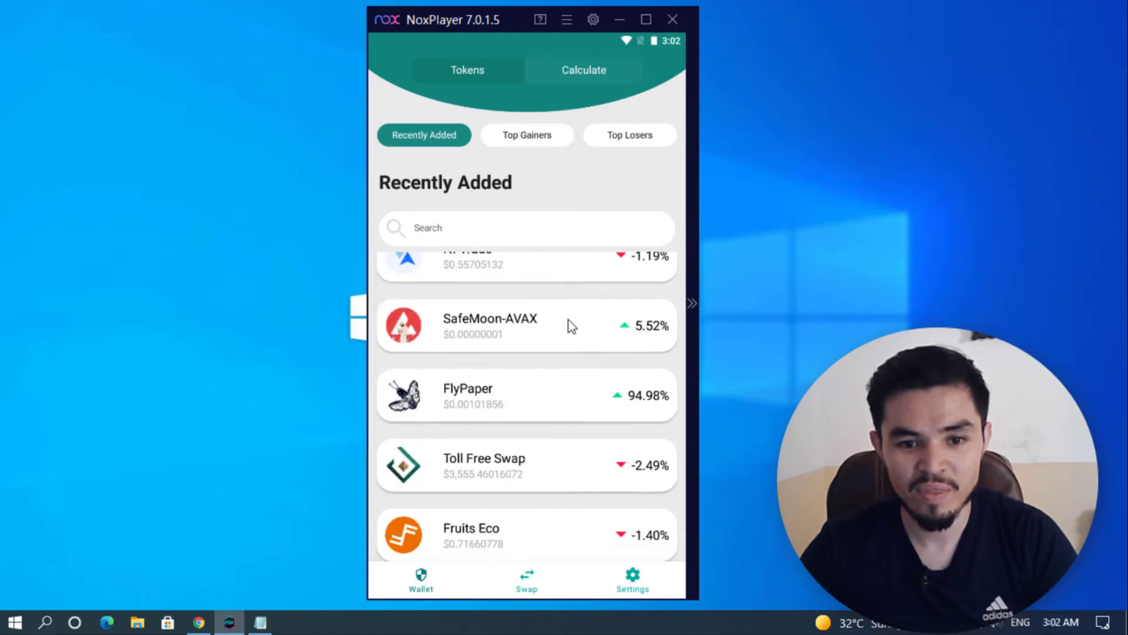
pyautogui.scroll(-5, 564, 329)
pyautogui.click(622, 138)
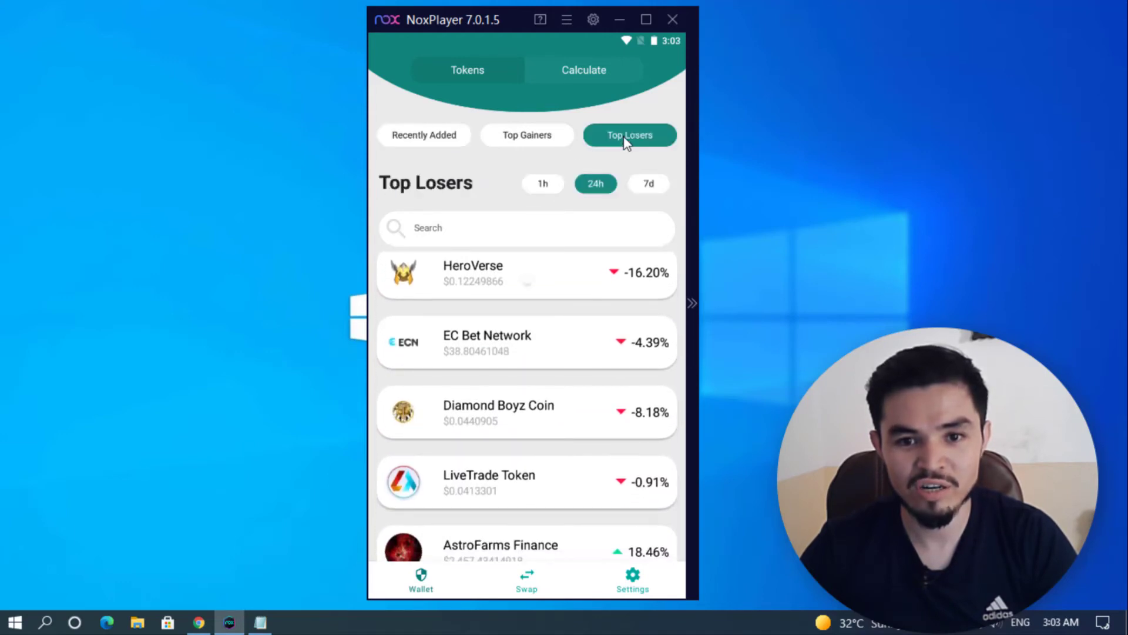
pyautogui.click(577, 72)
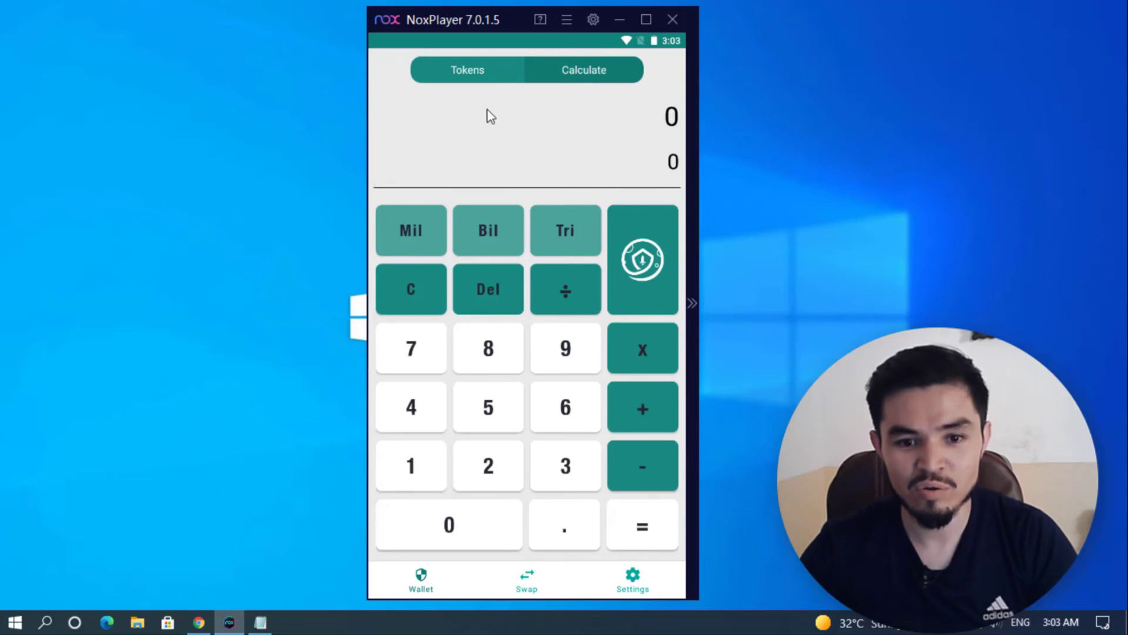
pyautogui.click(432, 580)
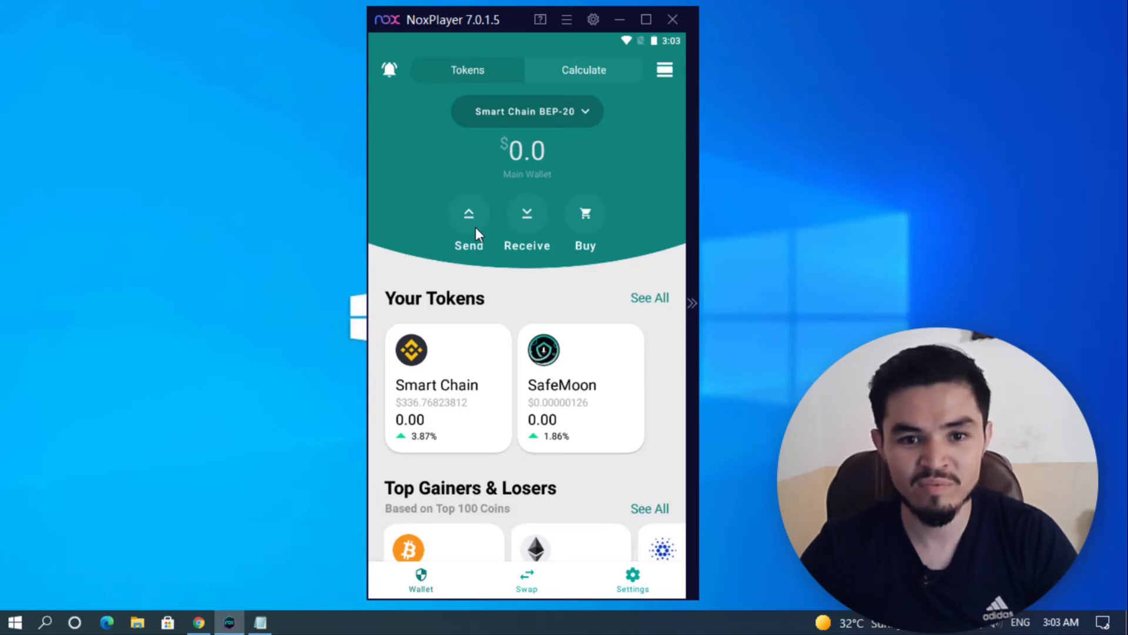
pyautogui.click(536, 121)
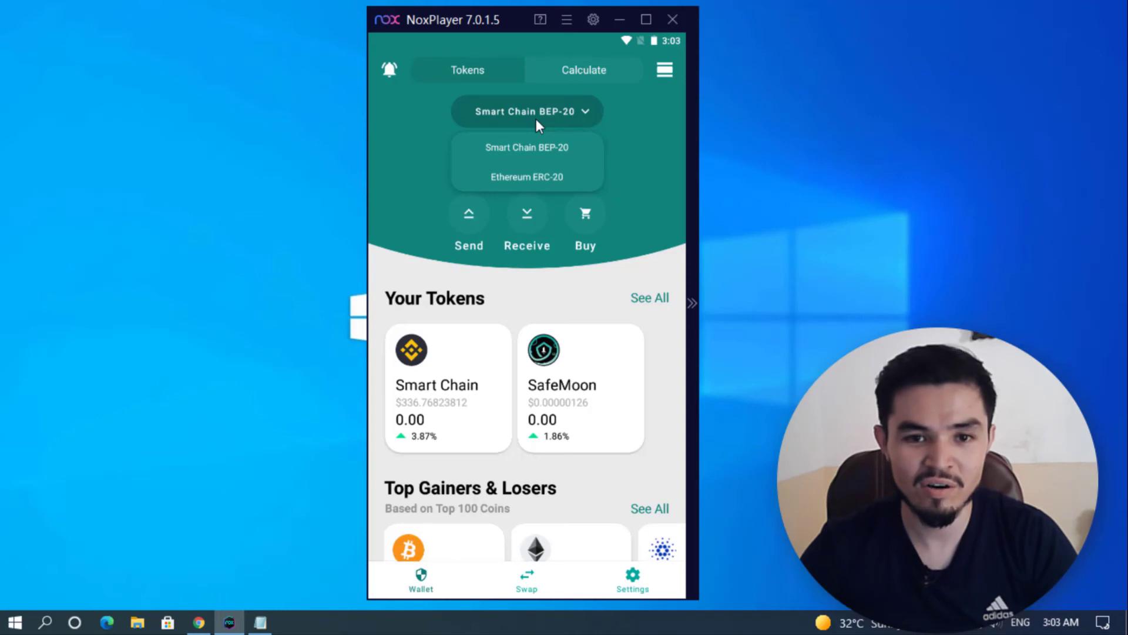
pyautogui.click(632, 203)
pyautogui.click(552, 121)
pyautogui.click(624, 166)
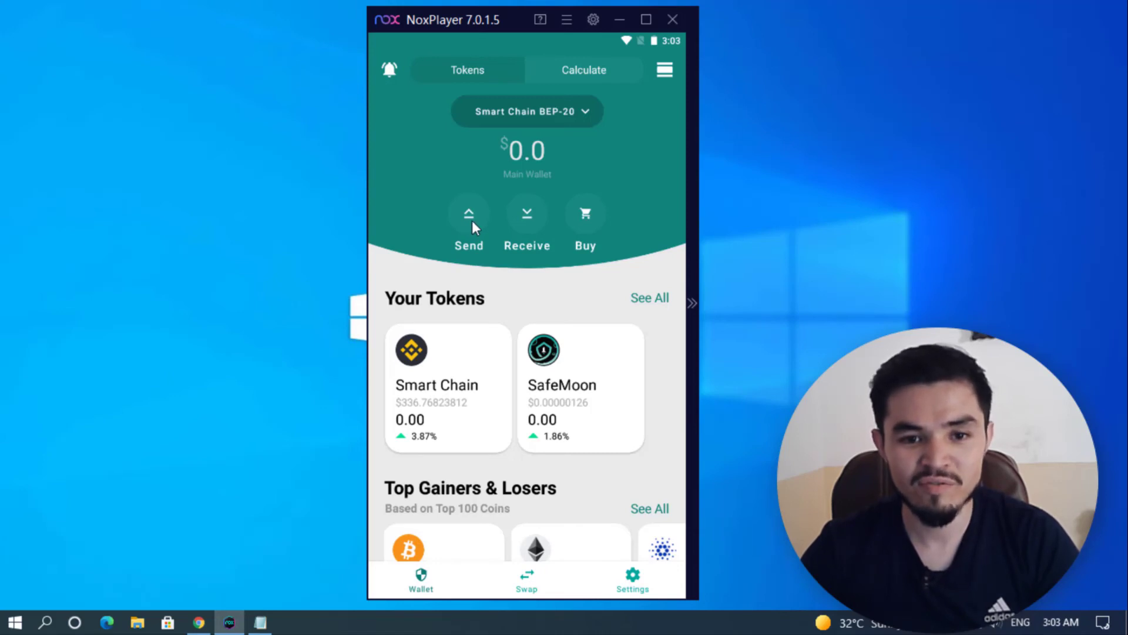
pyautogui.click(473, 222)
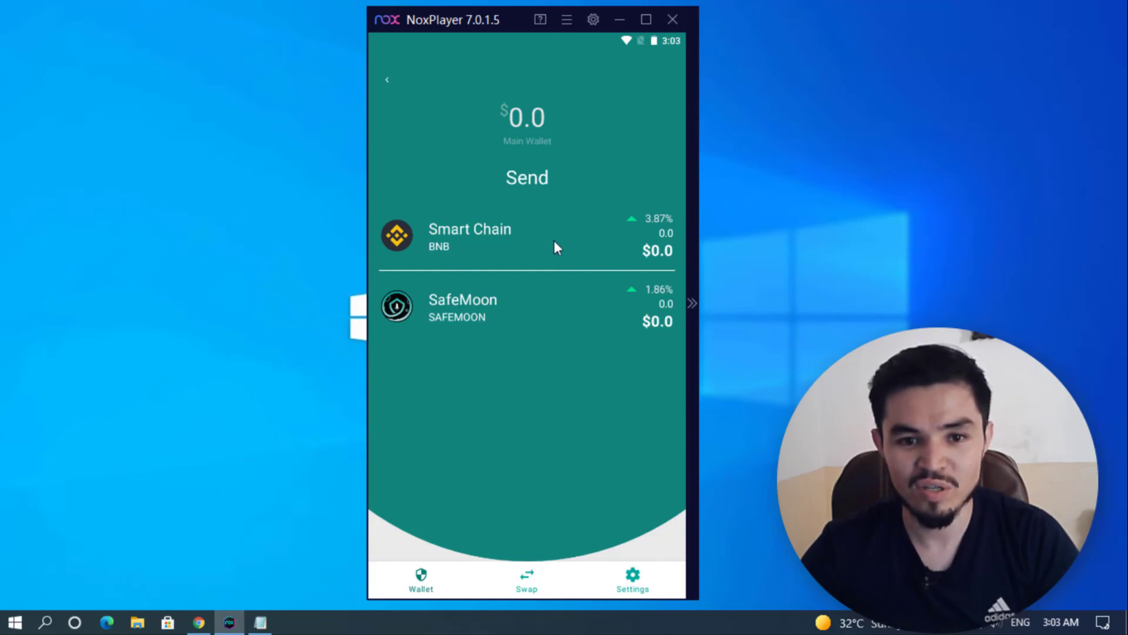
pyautogui.click(421, 579)
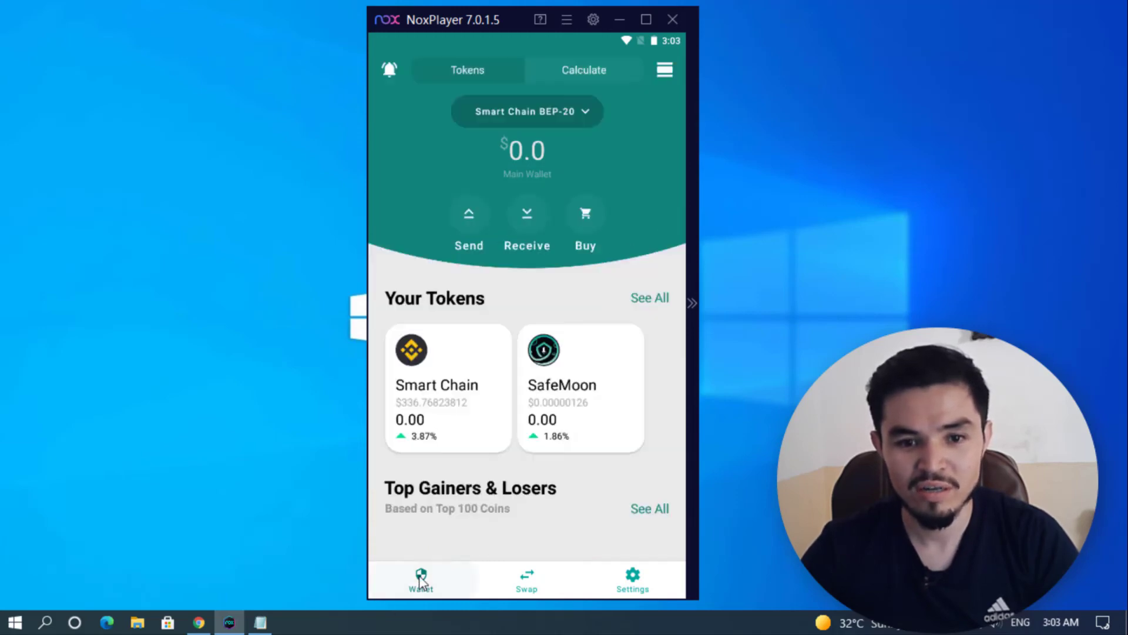
pyautogui.click(534, 215)
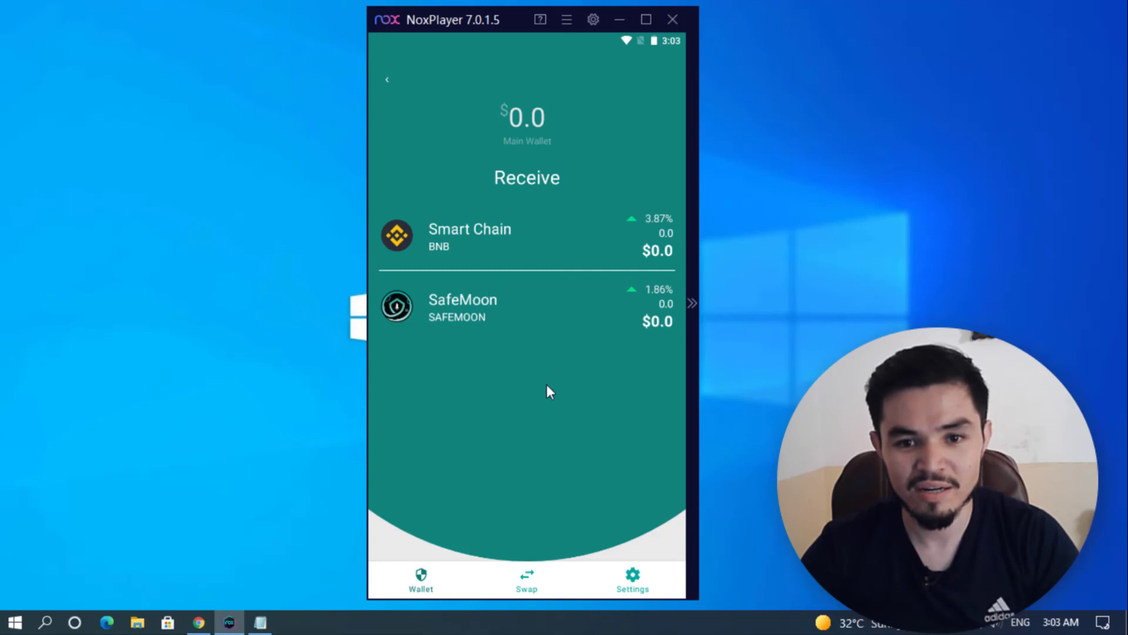
pyautogui.click(428, 582)
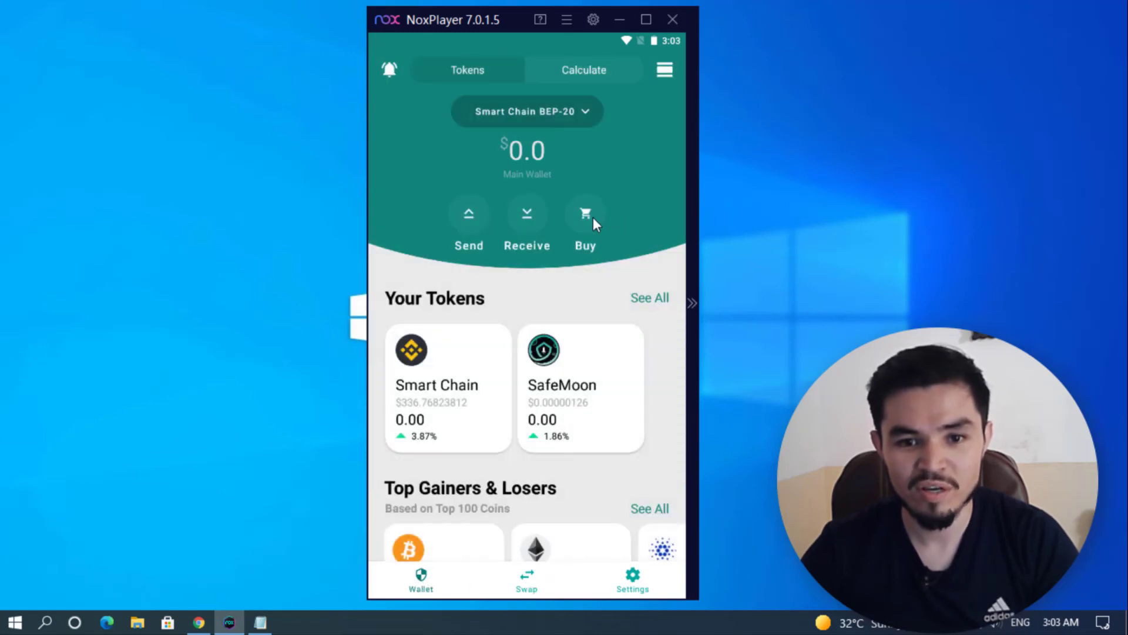
pyautogui.click(593, 221)
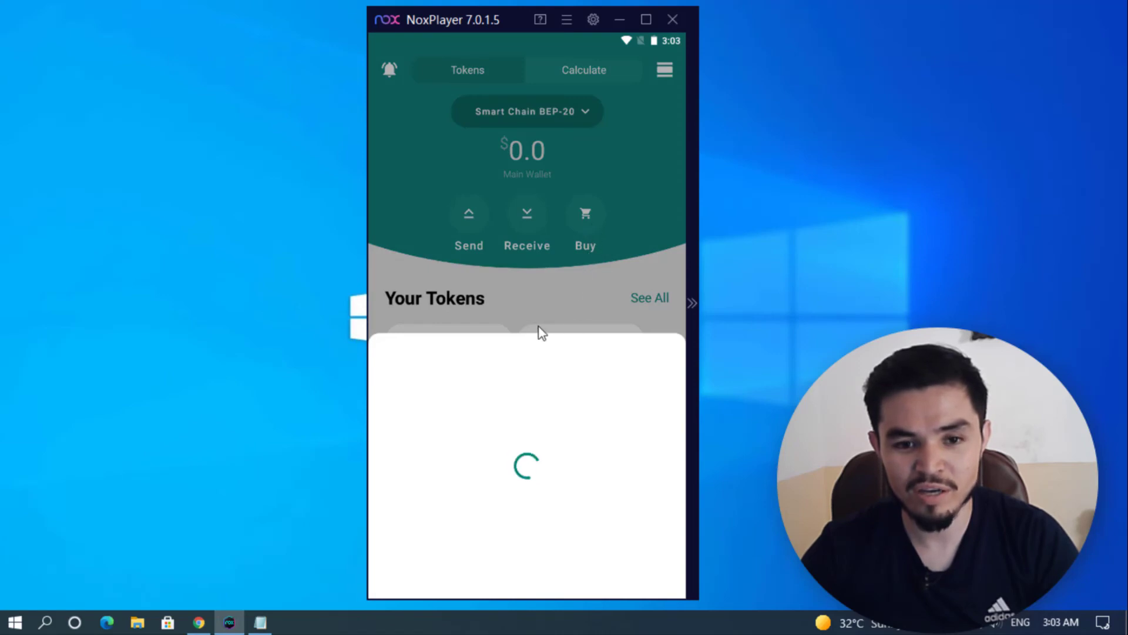
pyautogui.click(557, 301)
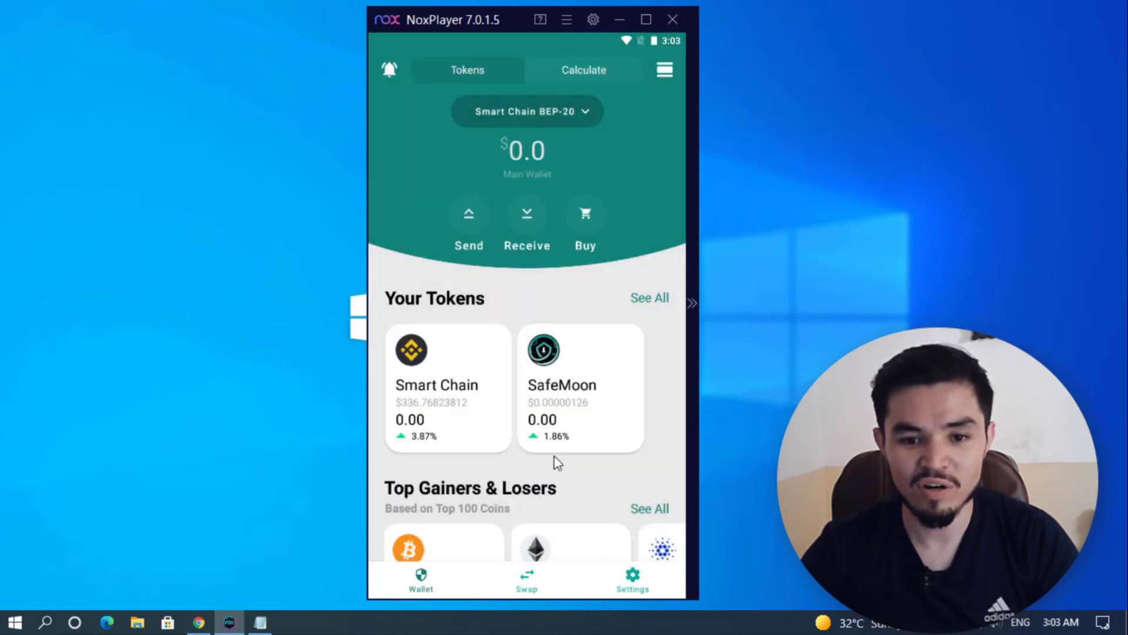
pyautogui.click(528, 582)
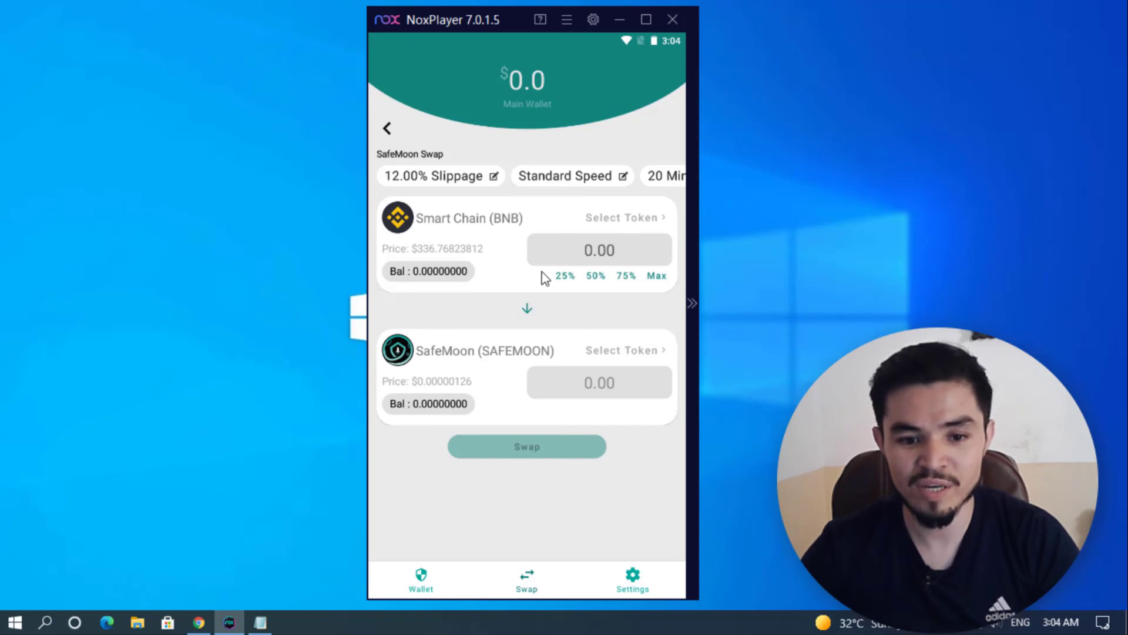
pyautogui.click(427, 580)
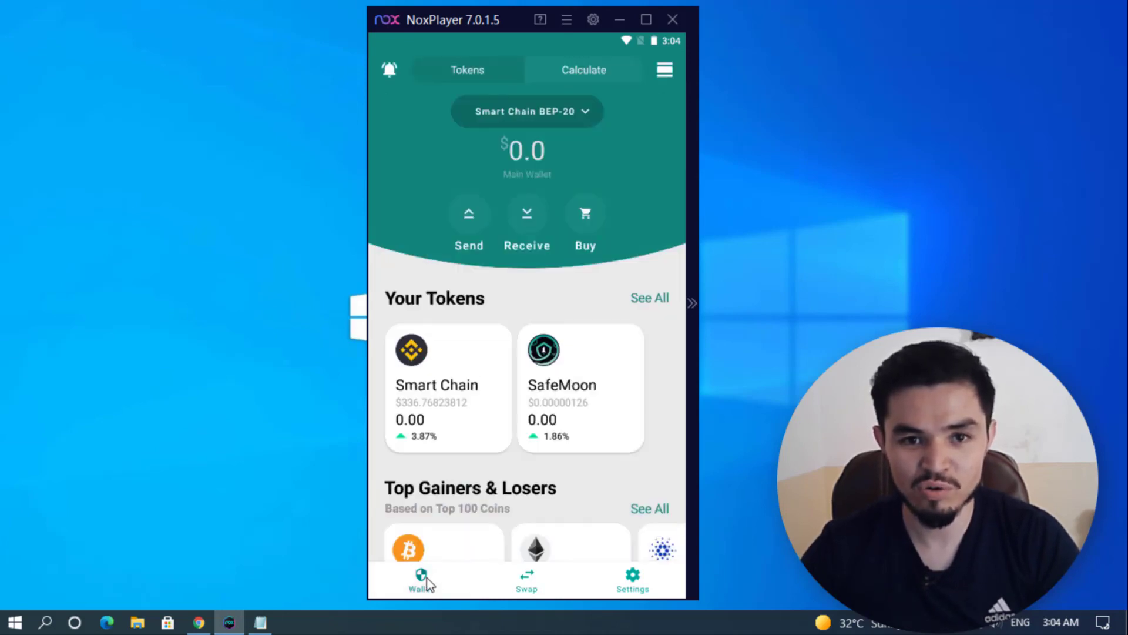